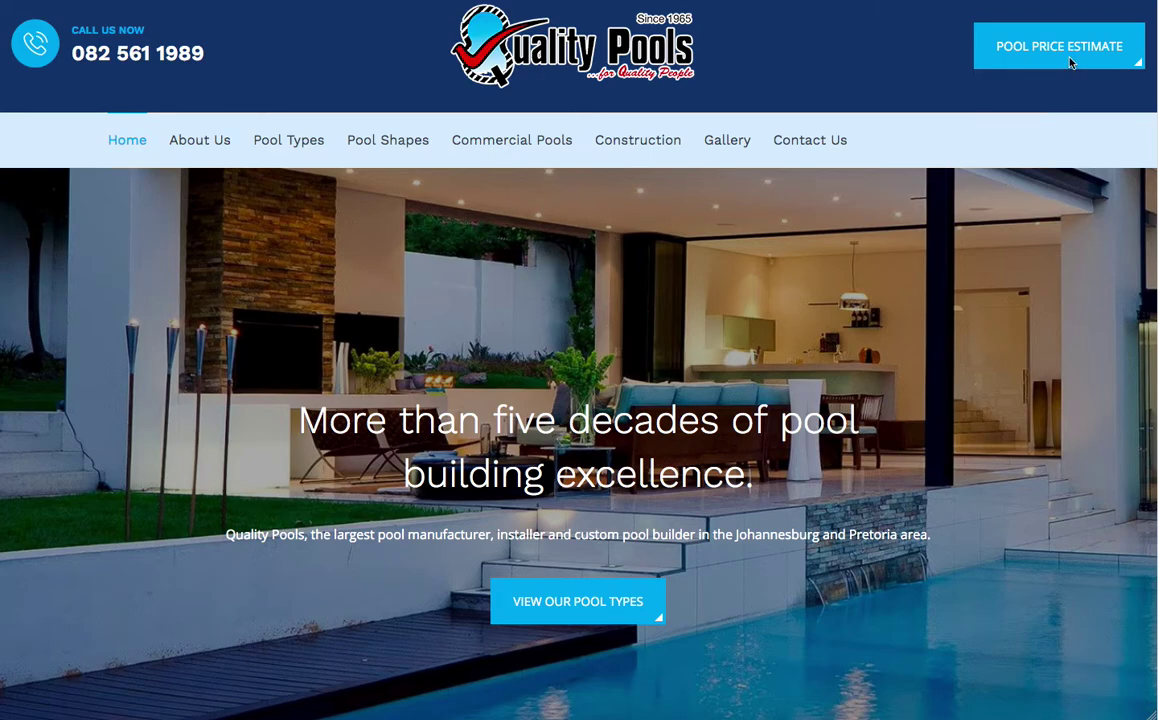
Step: Open the pool price estimate form and choose Commercial Pool as the pool type
click(1063, 106)
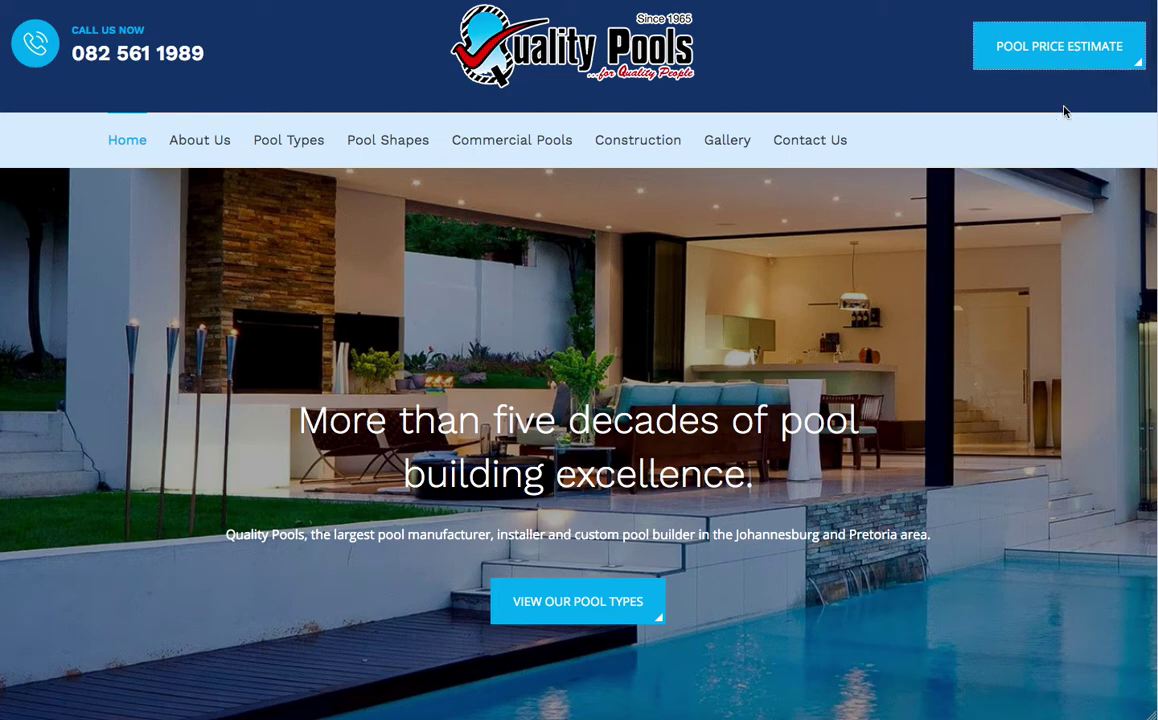
click(1067, 47)
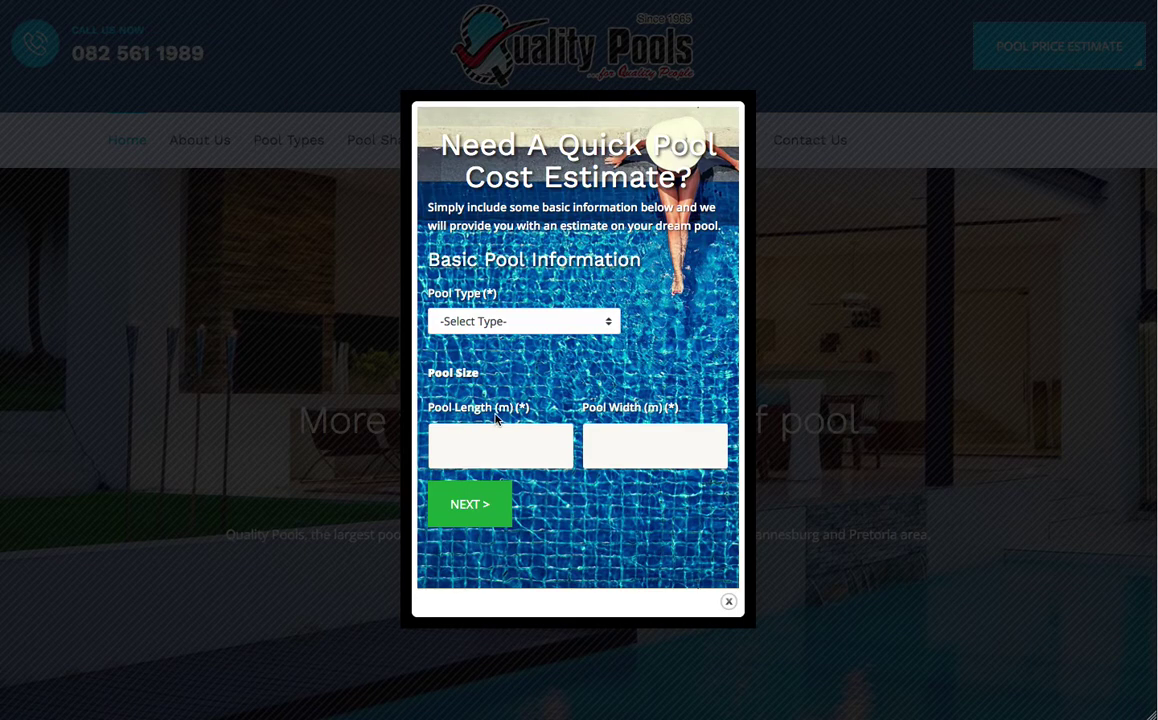
click(608, 322)
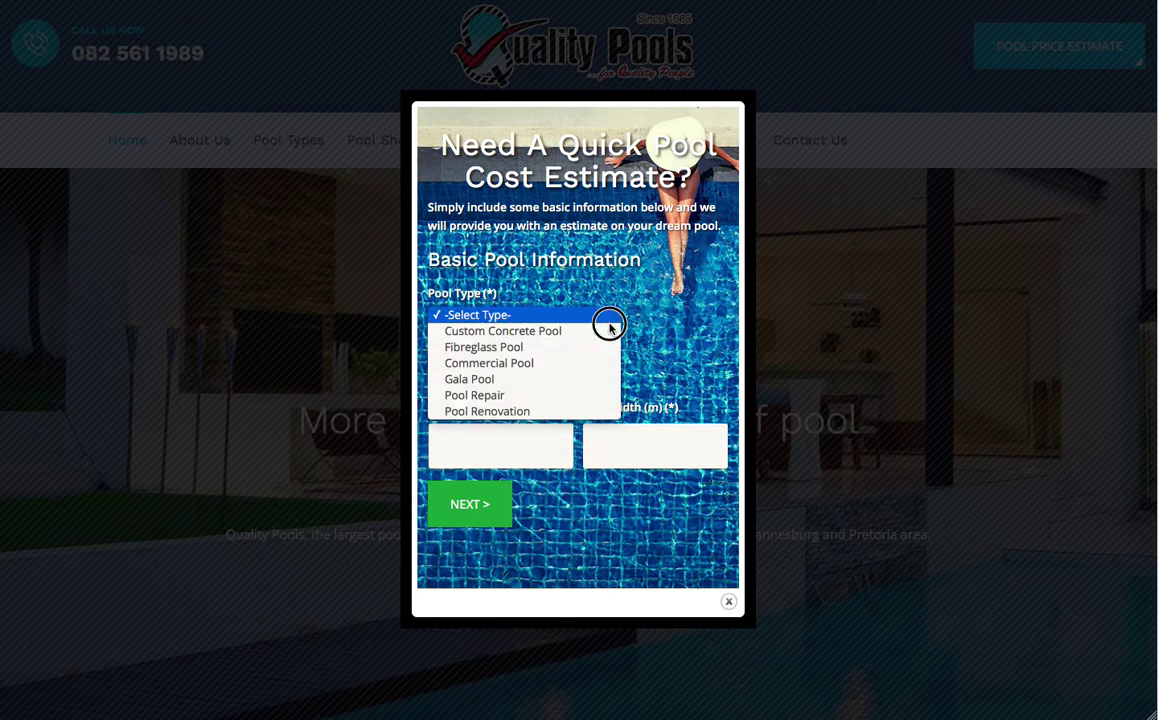
click(576, 371)
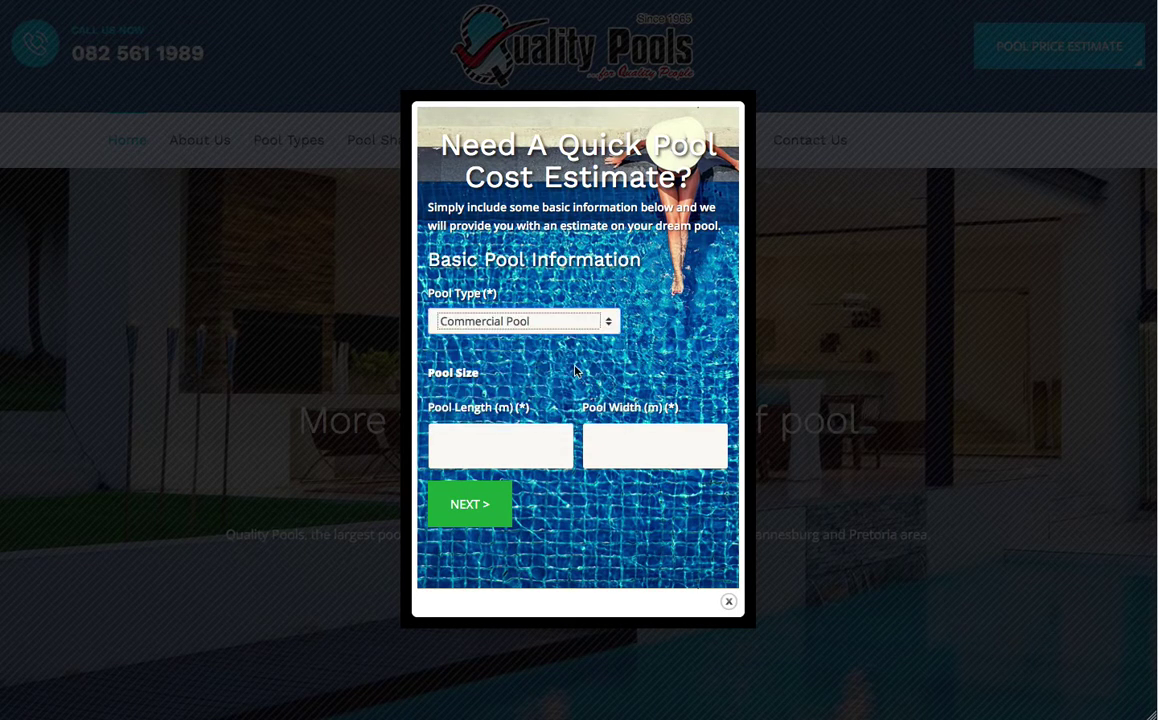
Step: Set the pool length to 10 m and the width to 5 m, and continue to the construction area page
click(481, 452)
text(10)
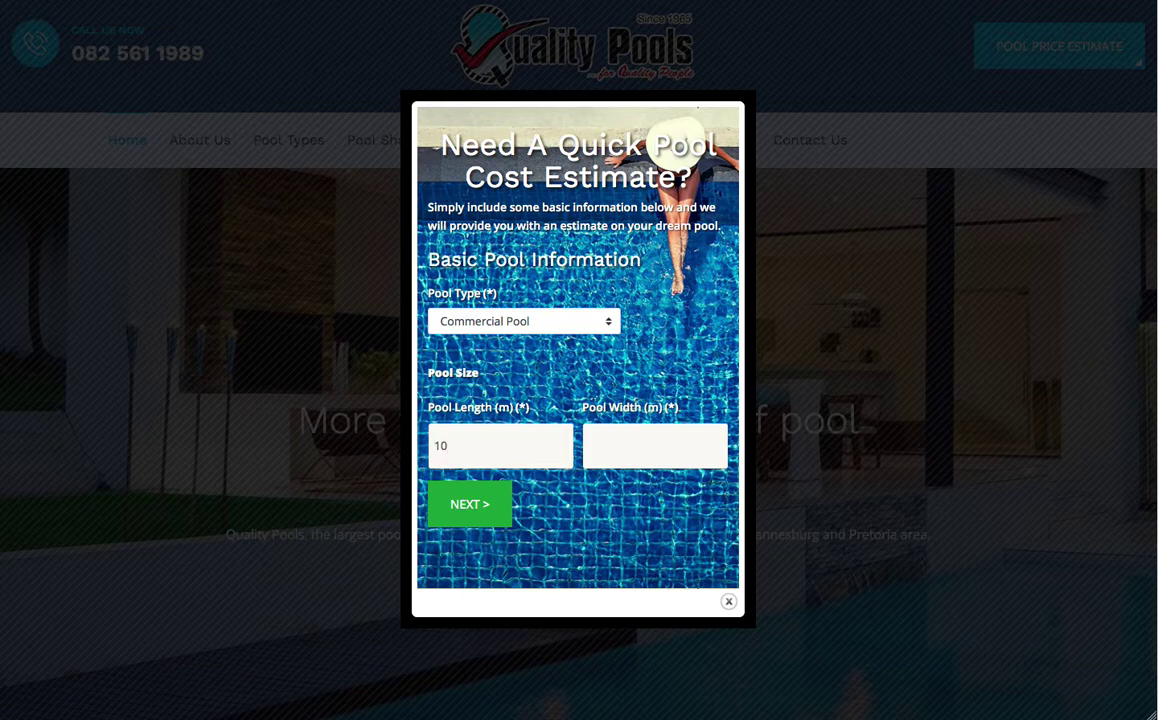
click(627, 447)
text(5)
click(481, 512)
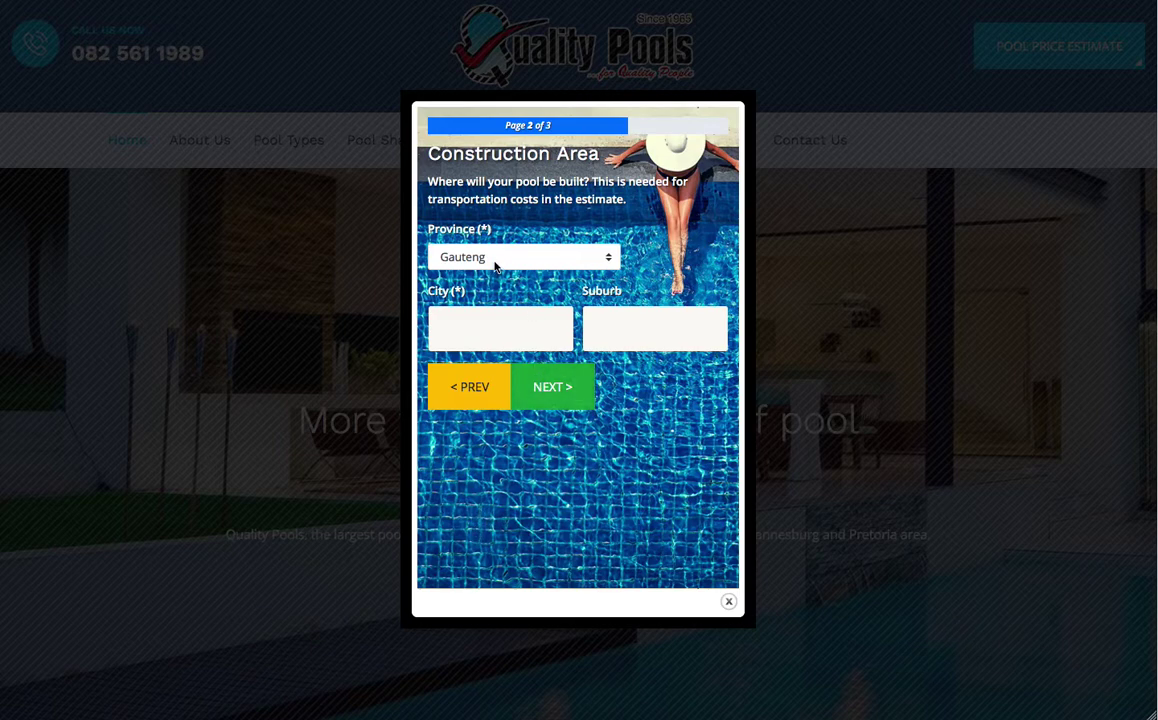
Step: Enter JHB as the city, continue to the contact info page, and close the estimate form without sending it
click(475, 321)
text(JHB)
key(Tab)
key(Return)
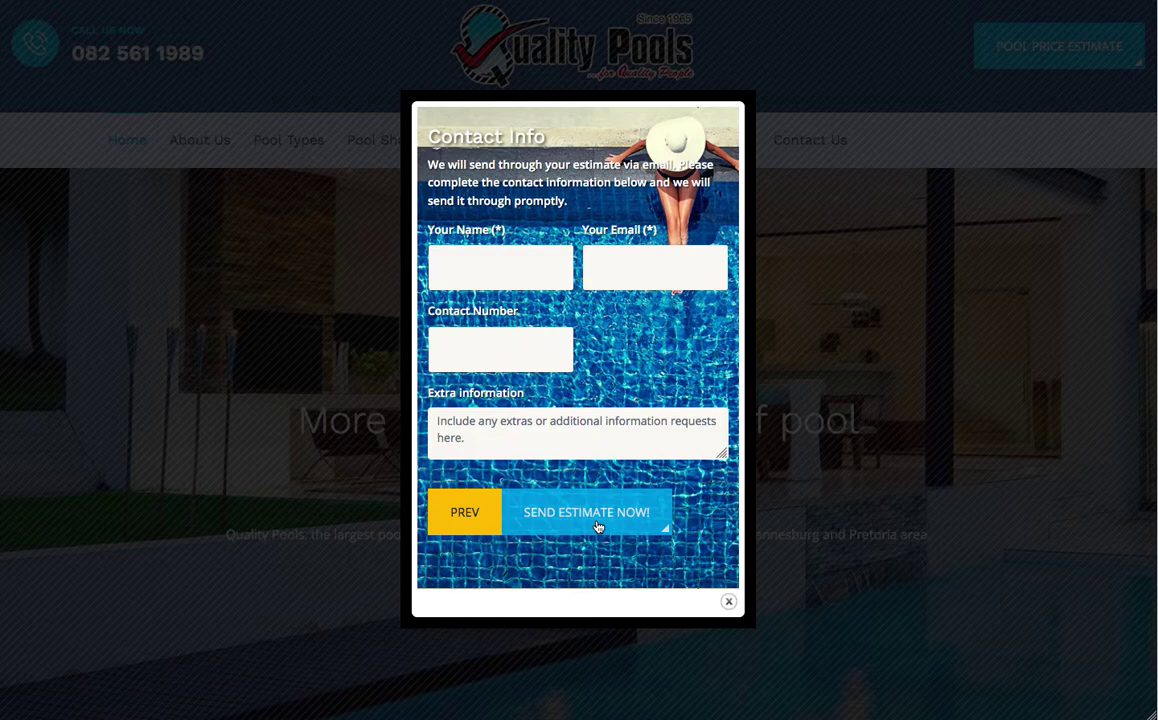
click(920, 343)
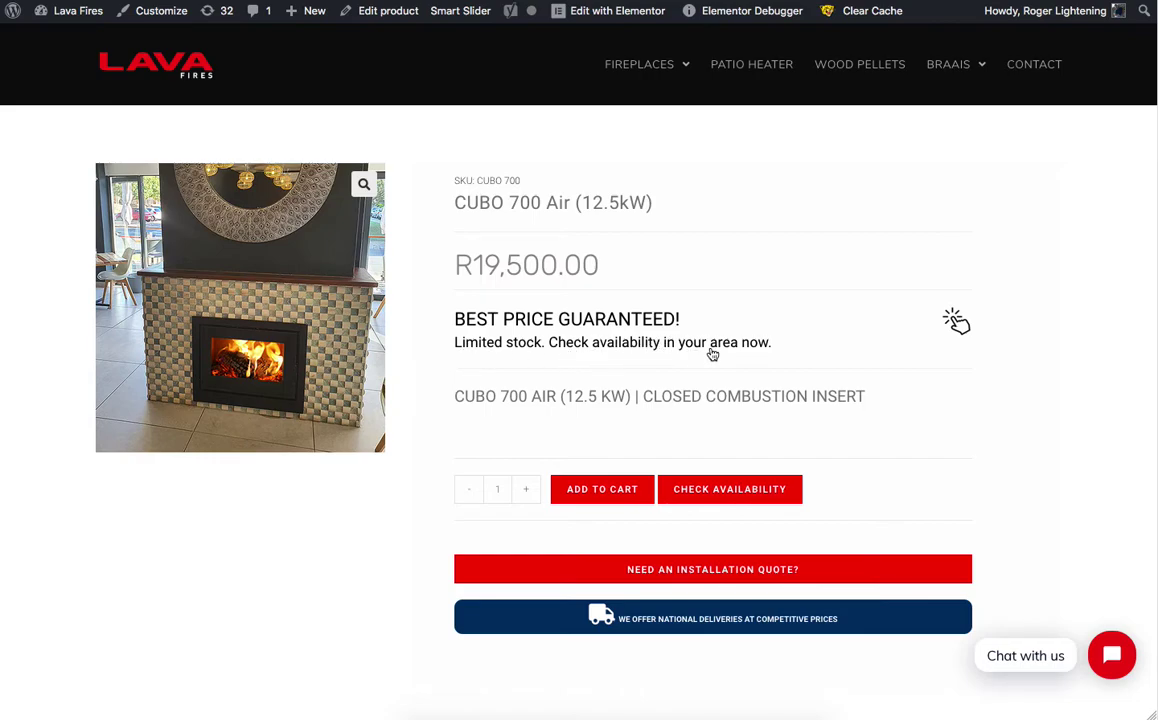
Step: View the stock availability and installation quote forms on the CUBO 700 Air product page, closing each one
click(645, 337)
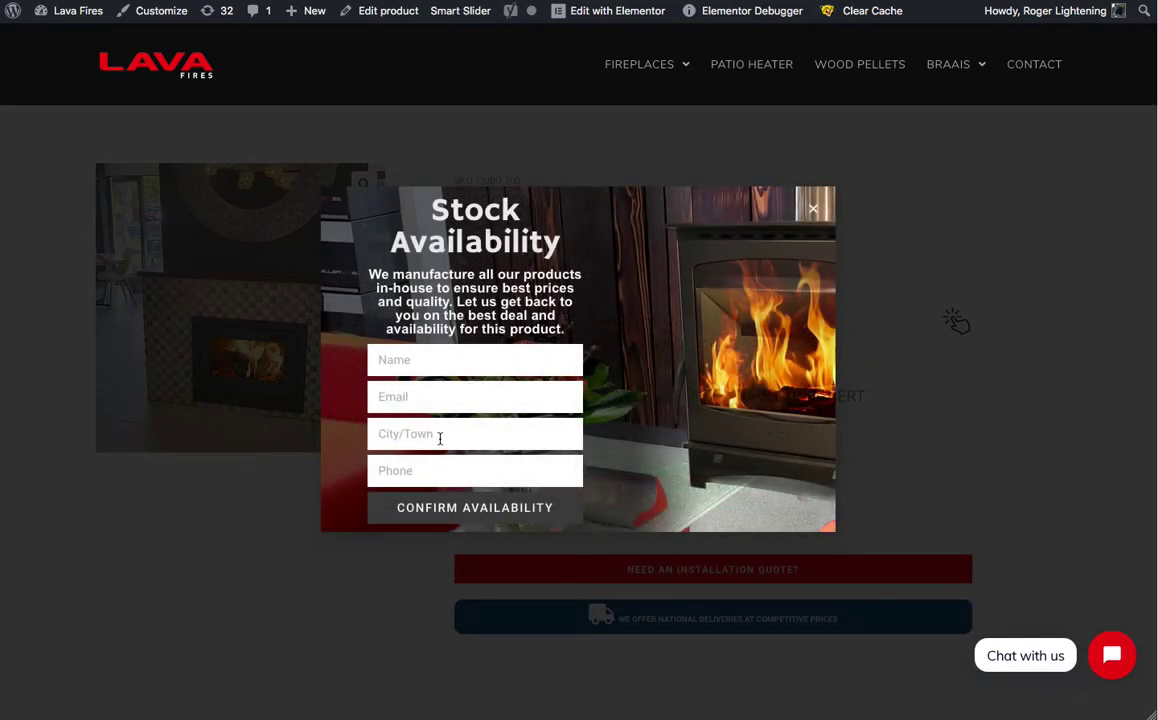
click(924, 474)
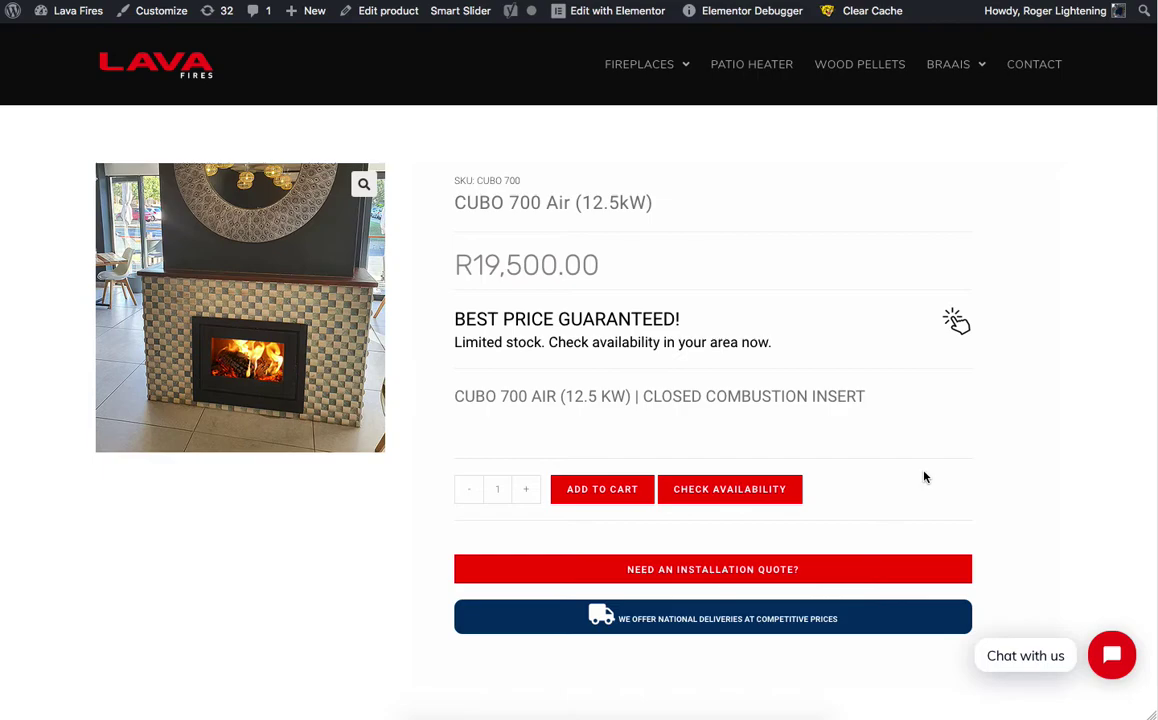
click(698, 572)
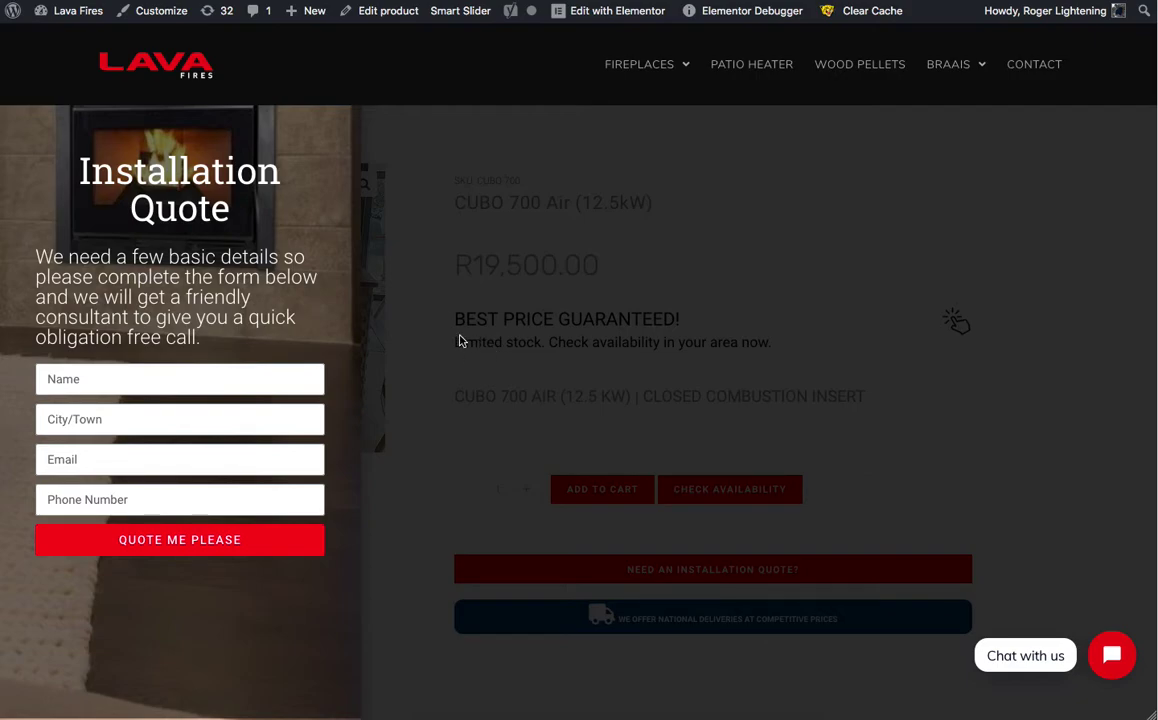
click(398, 305)
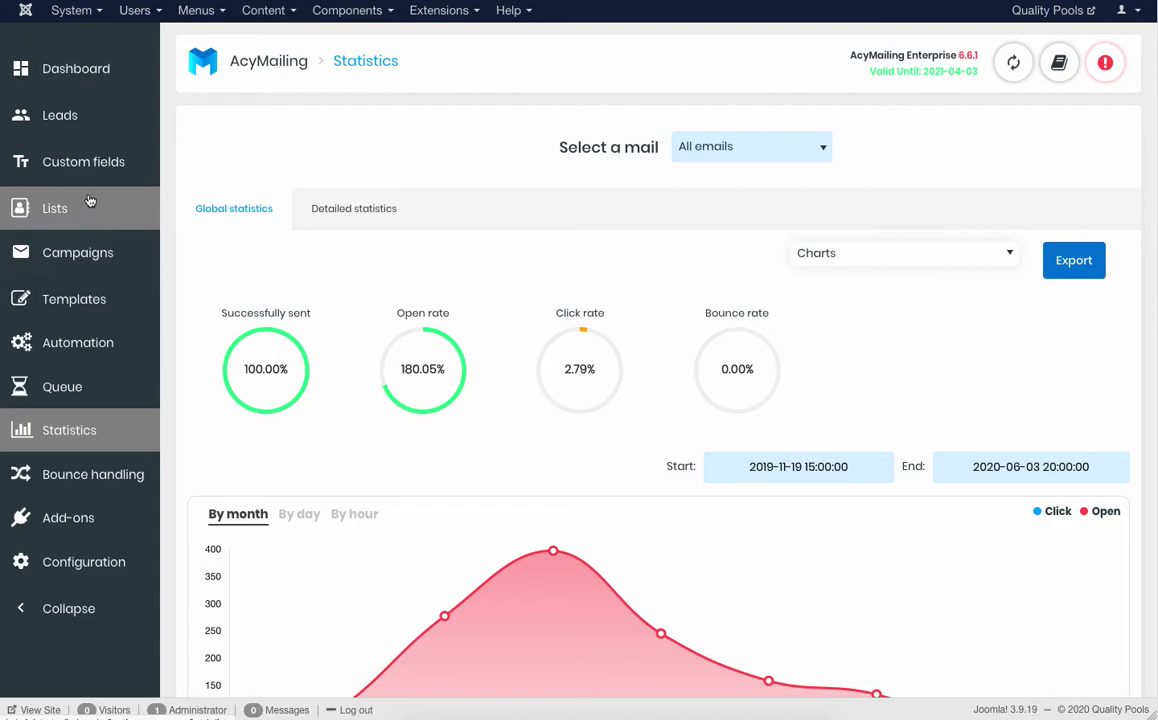
Step: Open the automation "1st email: Pool has no shape or size" and review its trigger, conditions and actions
click(77, 342)
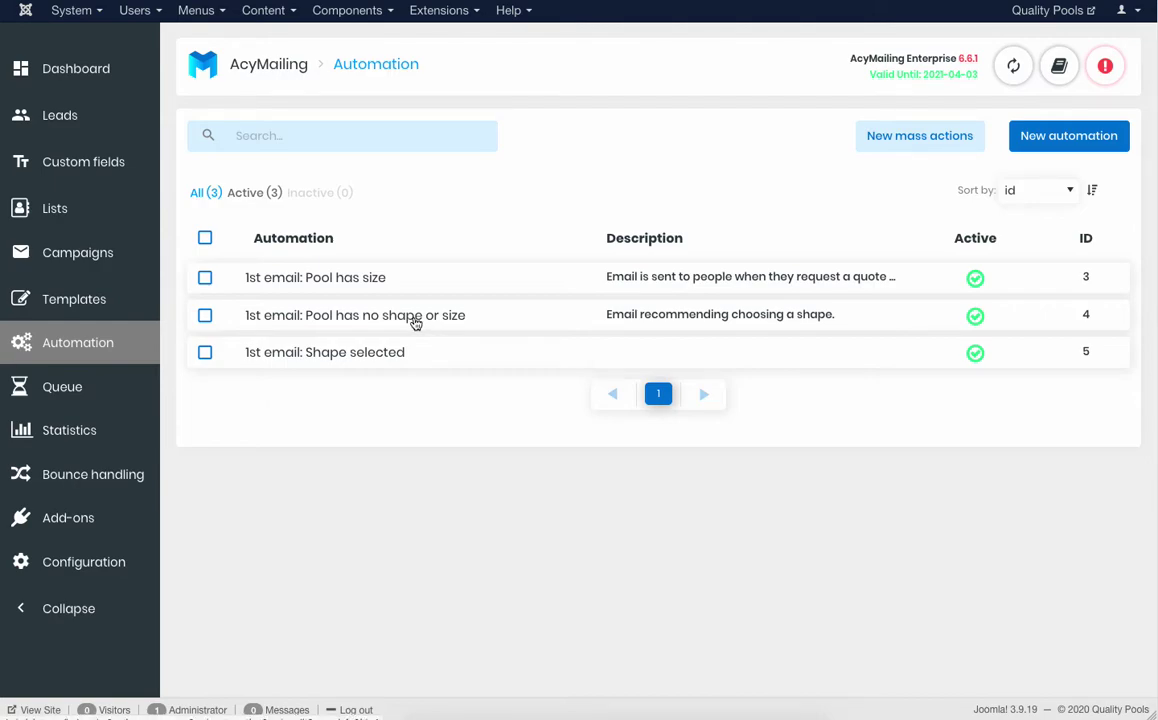
click(341, 322)
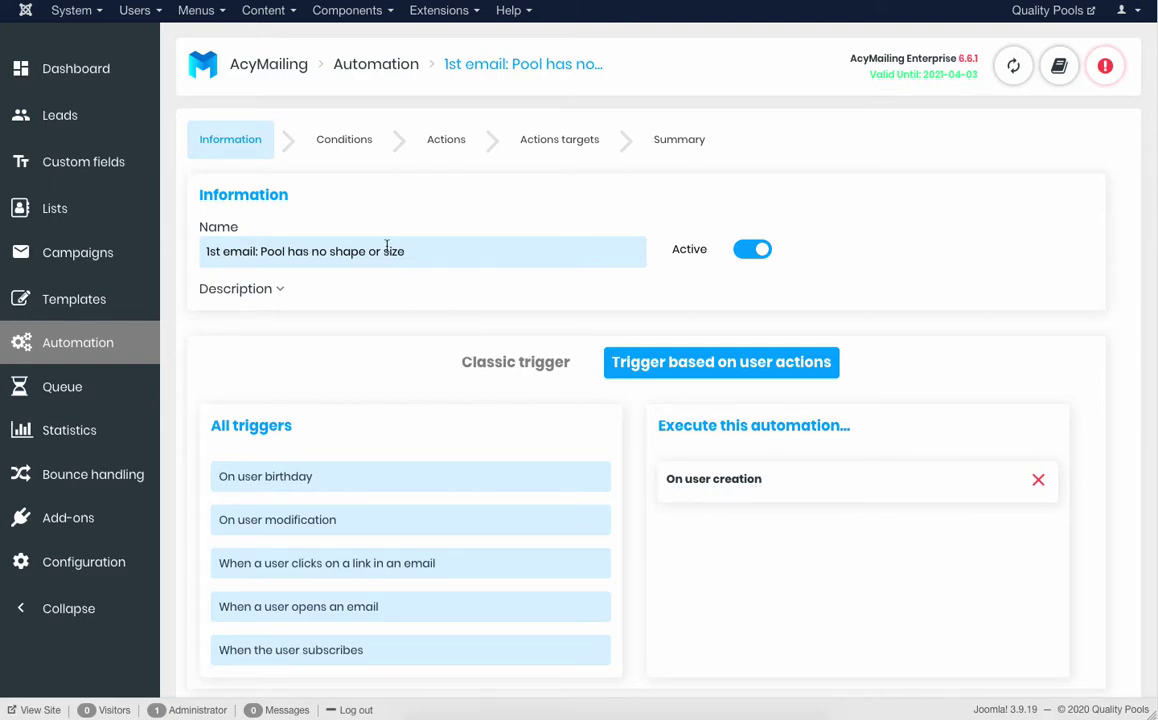
click(347, 148)
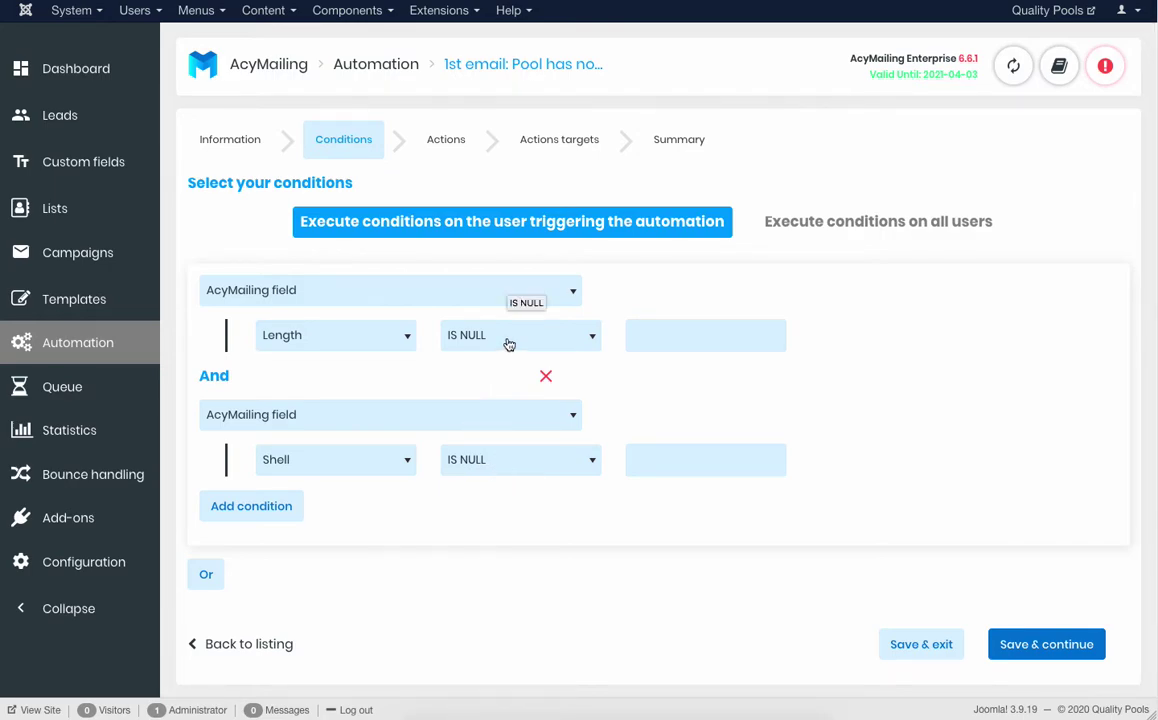
click(451, 145)
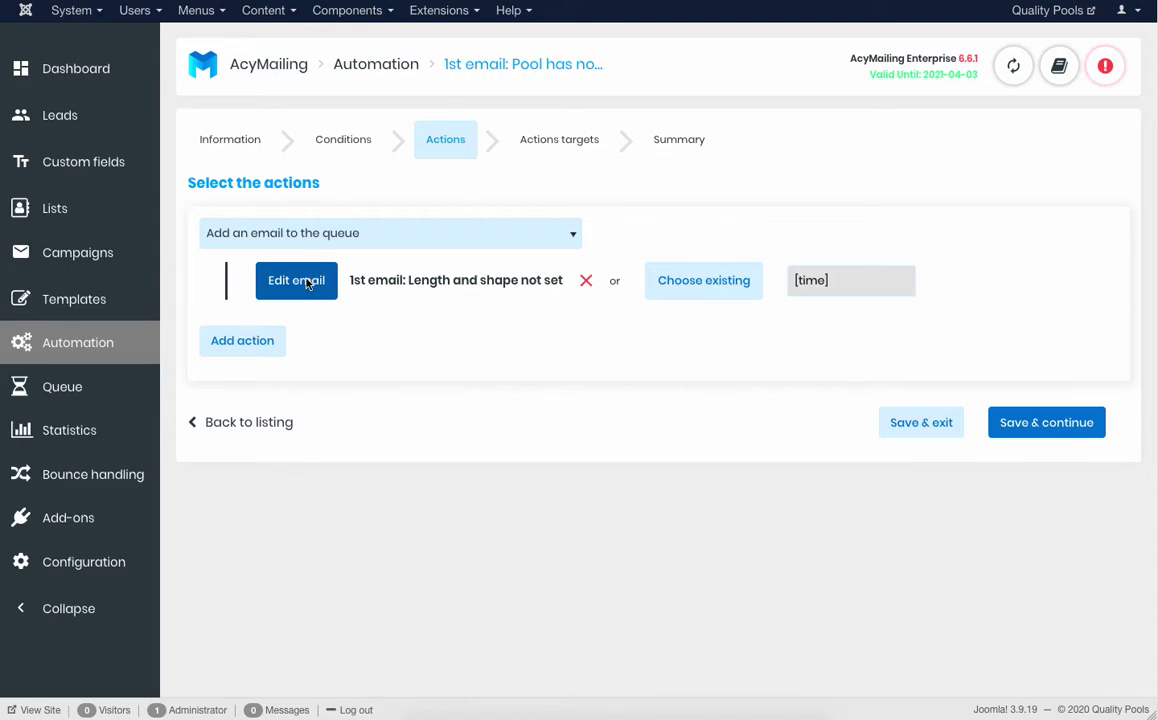
Step: Open the automation's email "1st email: Length and shape not set" and read its message through to the signature
click(305, 281)
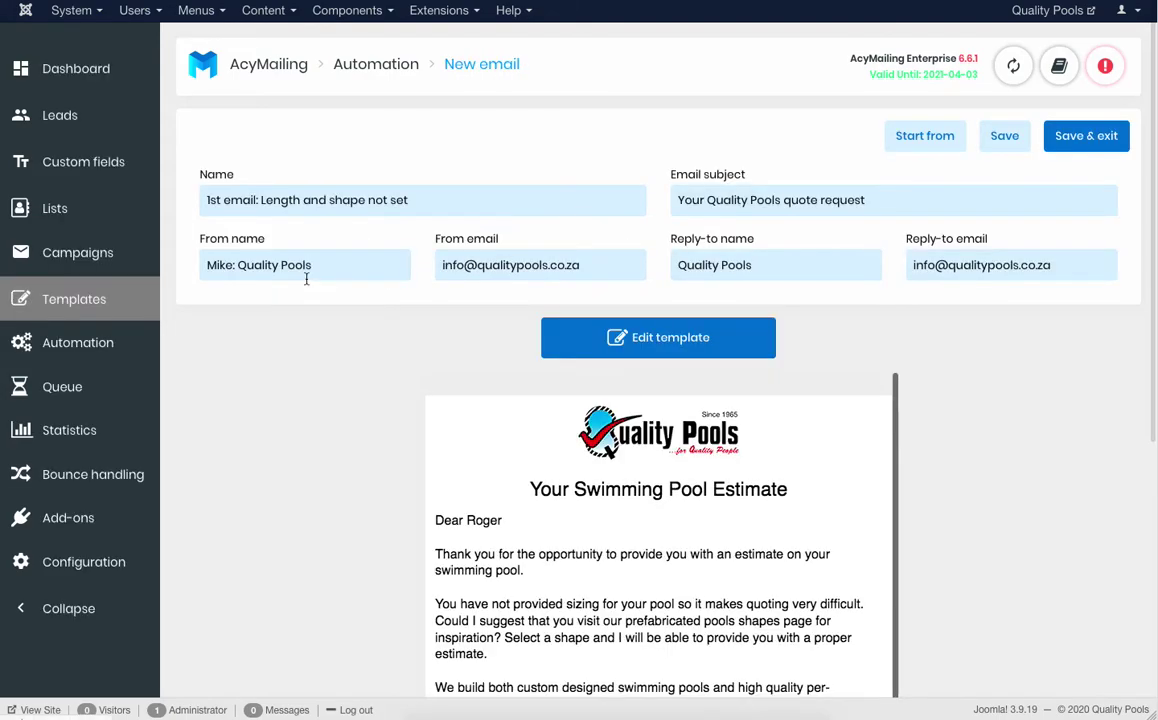
scroll(630, 505, down, 2)
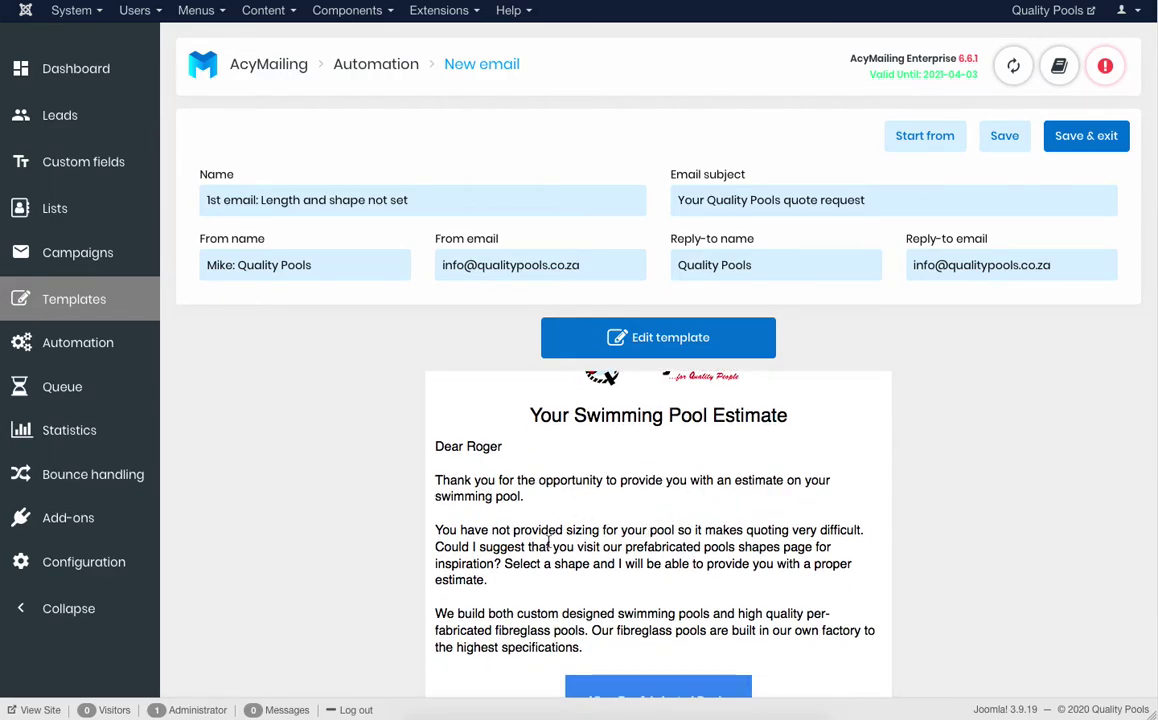
scroll(500, 490, down, 2)
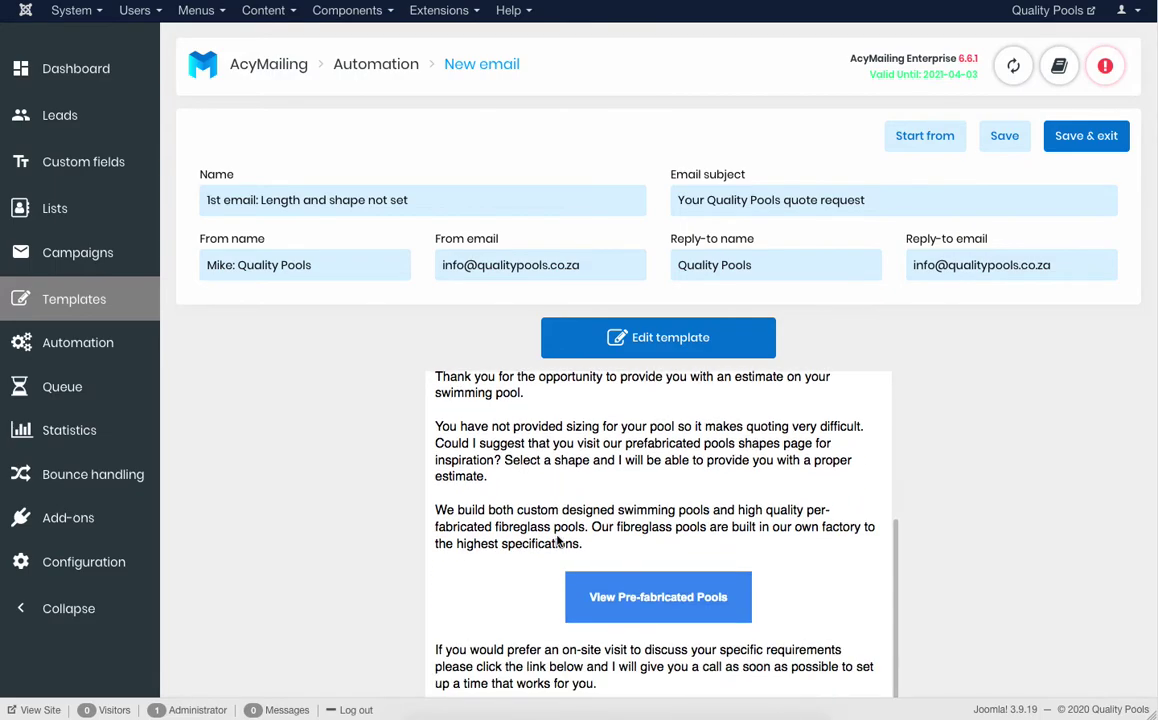
scroll(671, 512, down, 4)
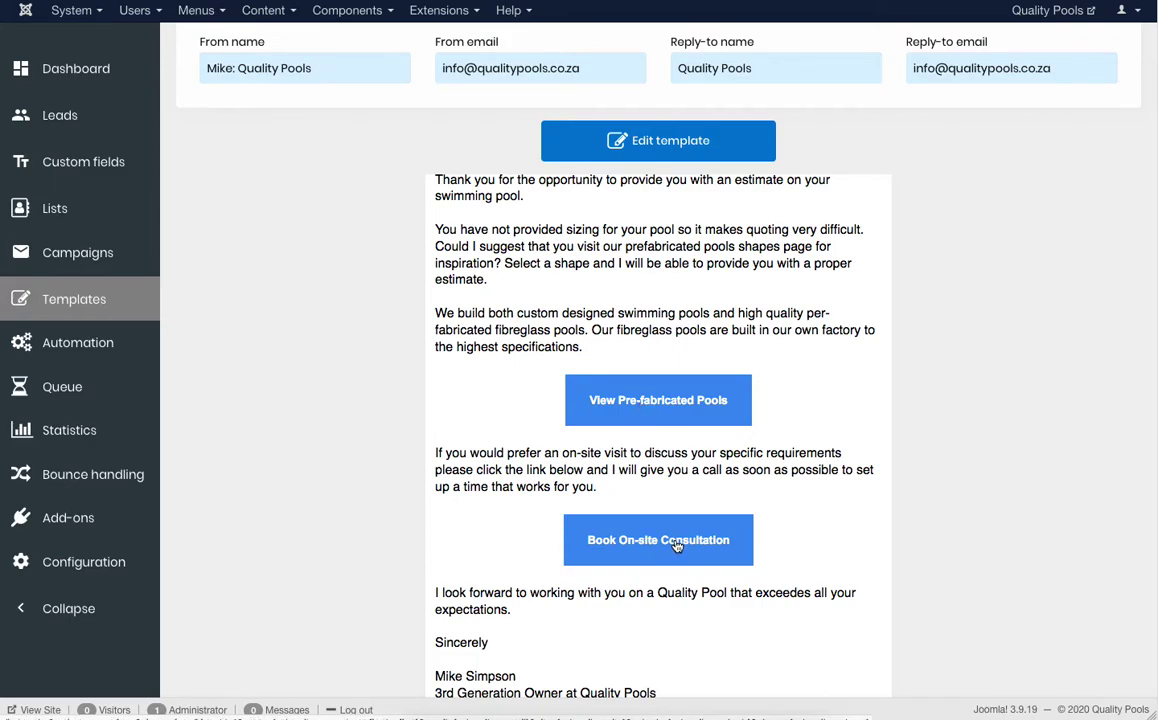
scroll(676, 545, down, 3)
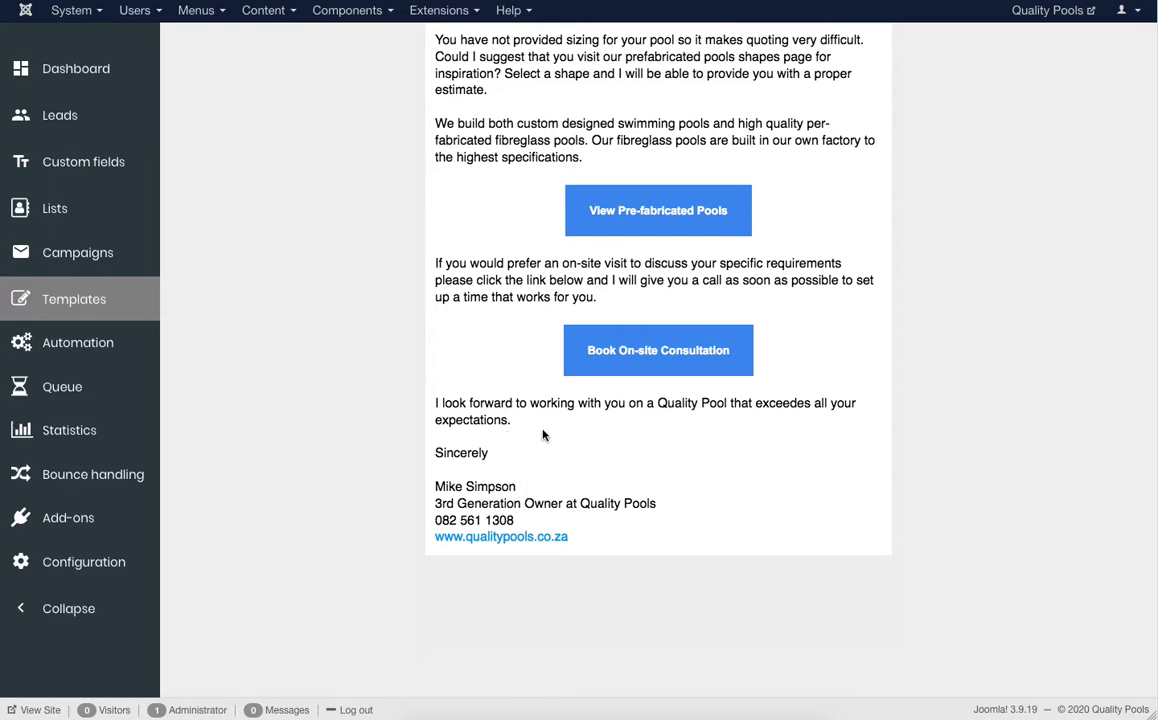
scroll(460, 405, up, 5)
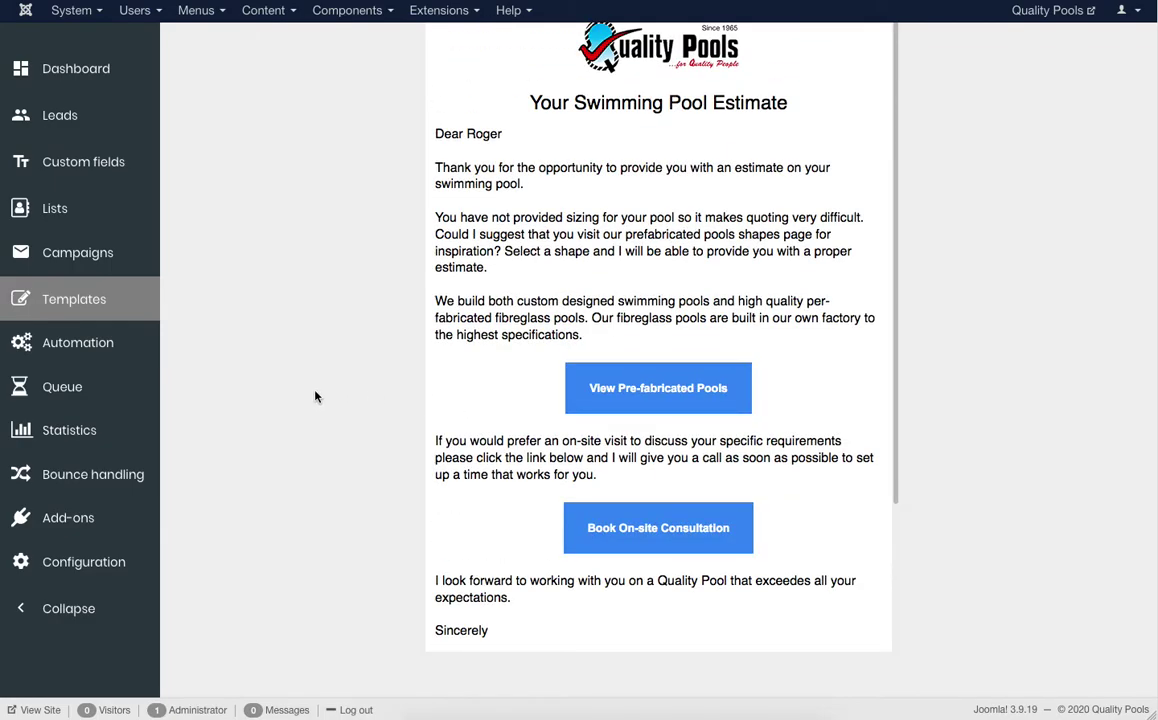
scroll(316, 397, up, 3)
scroll(316, 397, up, 2)
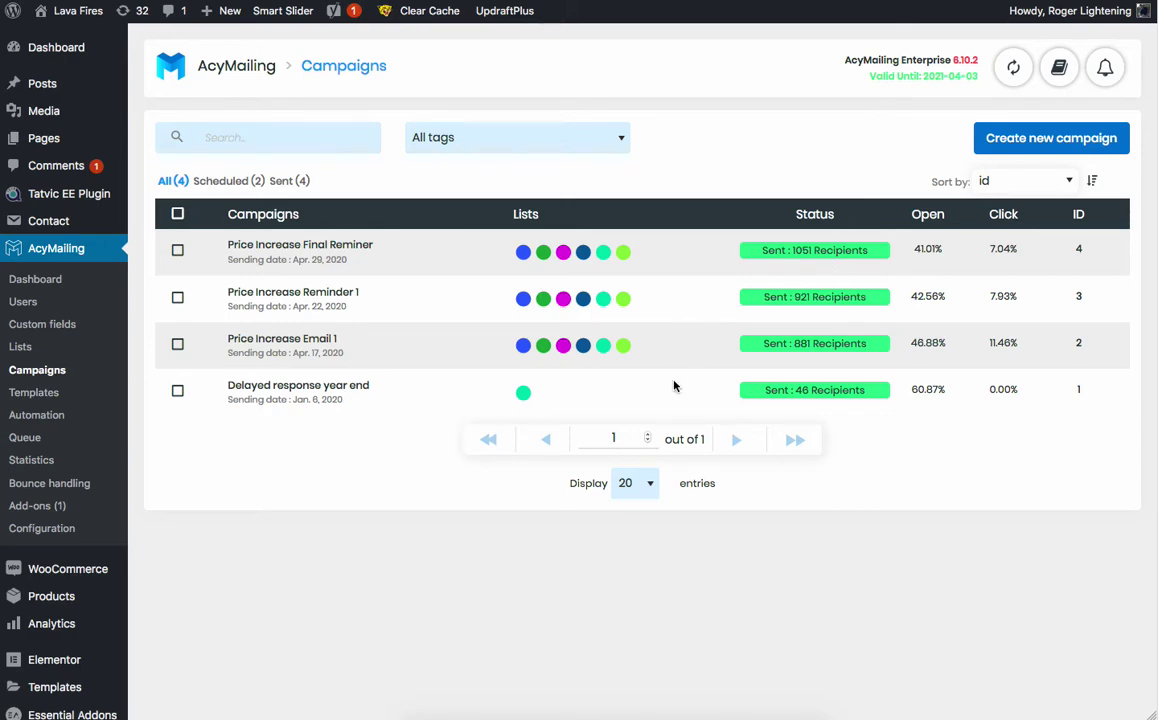
Step: Open the "Price Increase Final Reminer" campaign and examine its subject line, personalised greeting, offer text and call-to-action
click(306, 247)
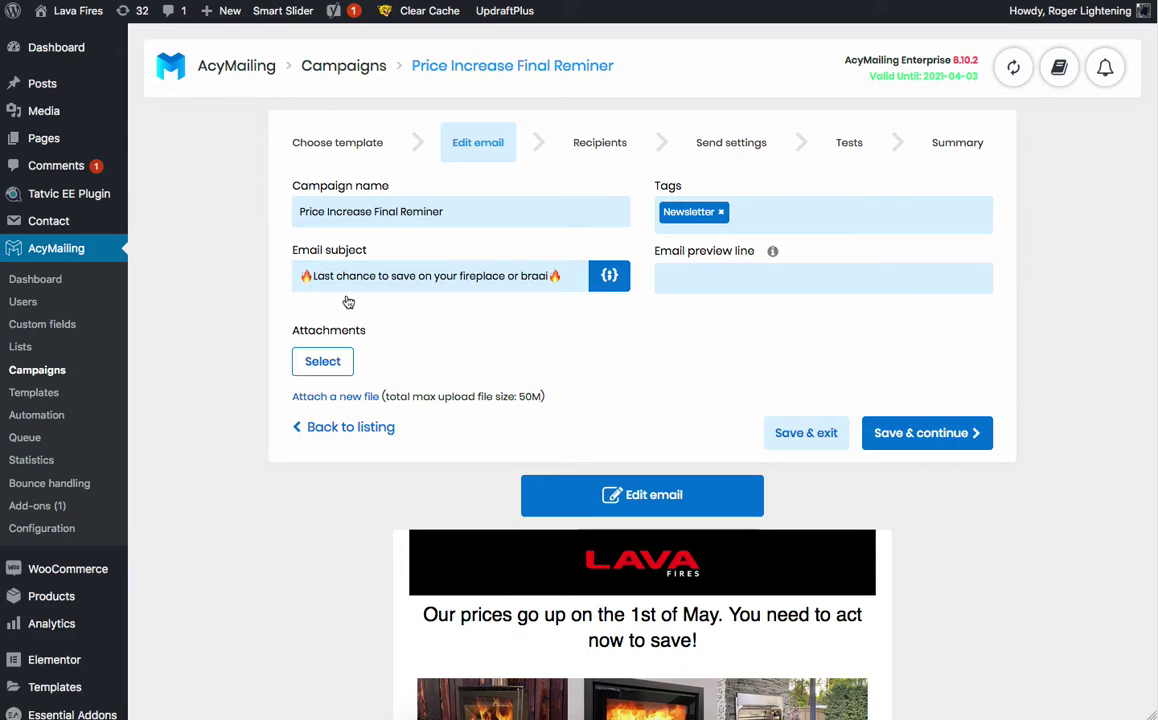
scroll(346, 326, down, 5)
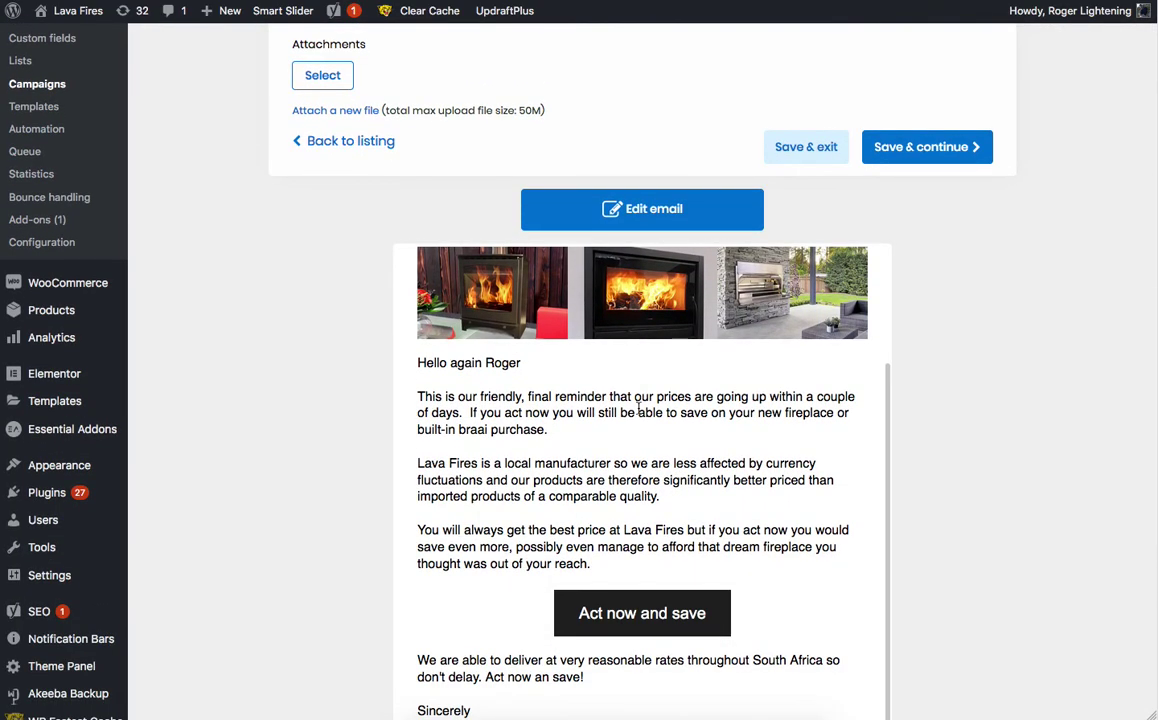
scroll(530, 395, down, 3)
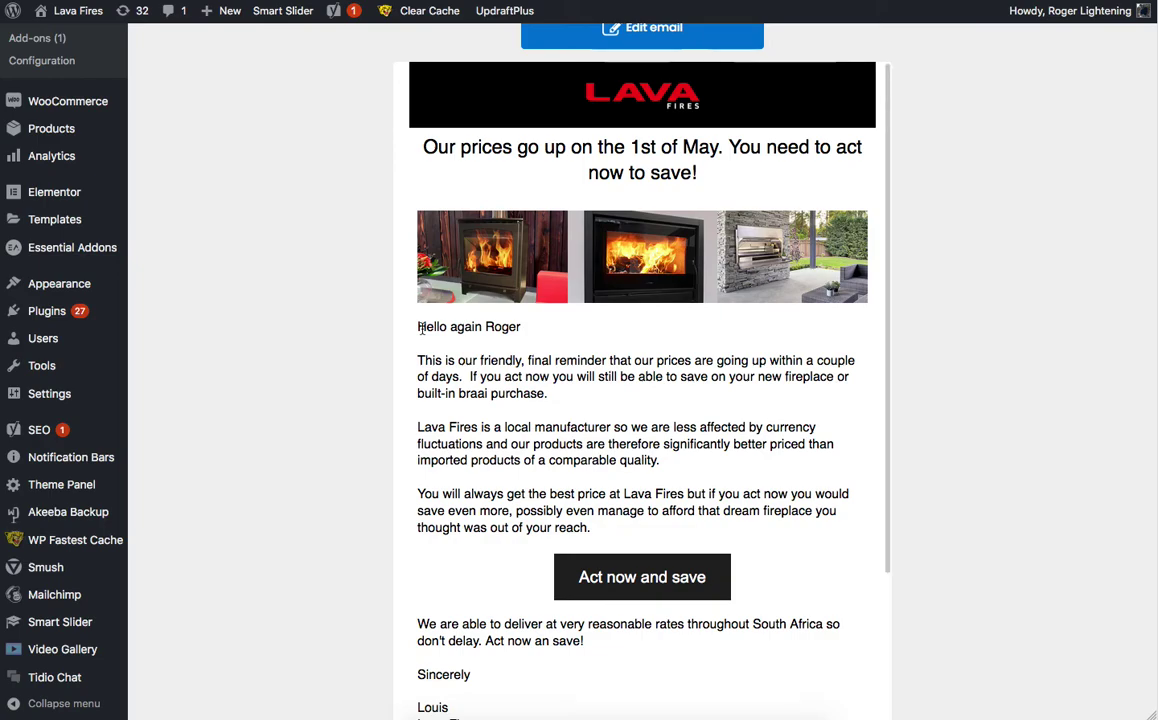
click(505, 330)
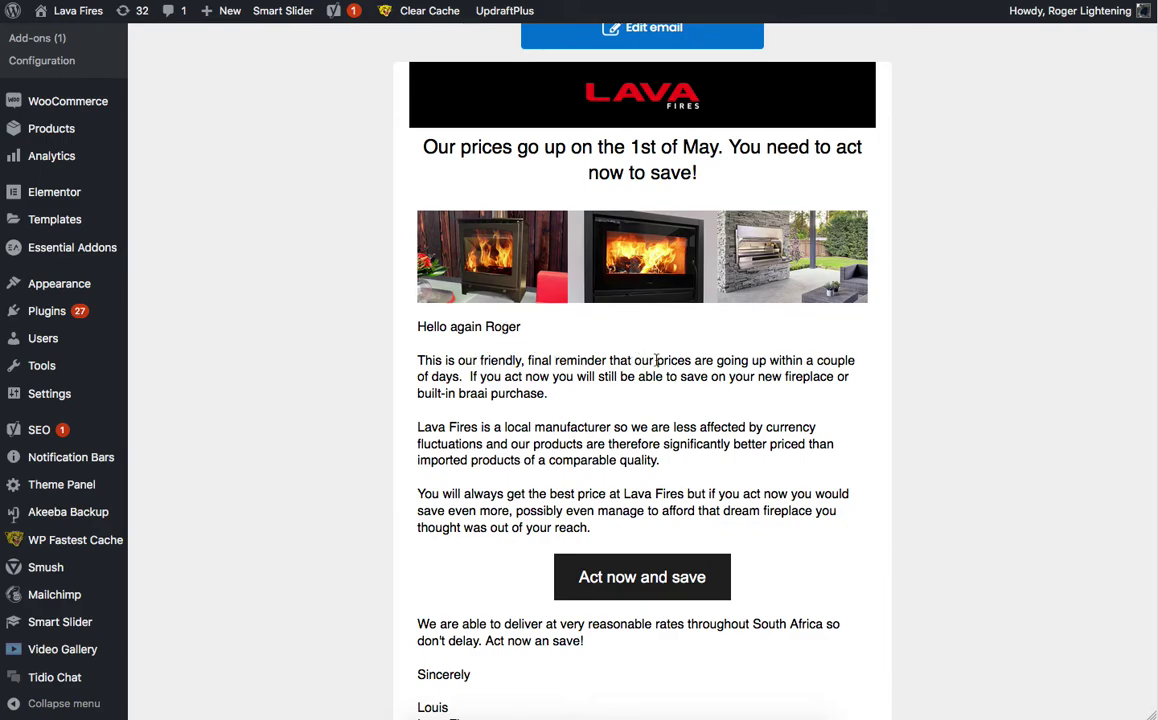
scroll(655, 295, up, 1)
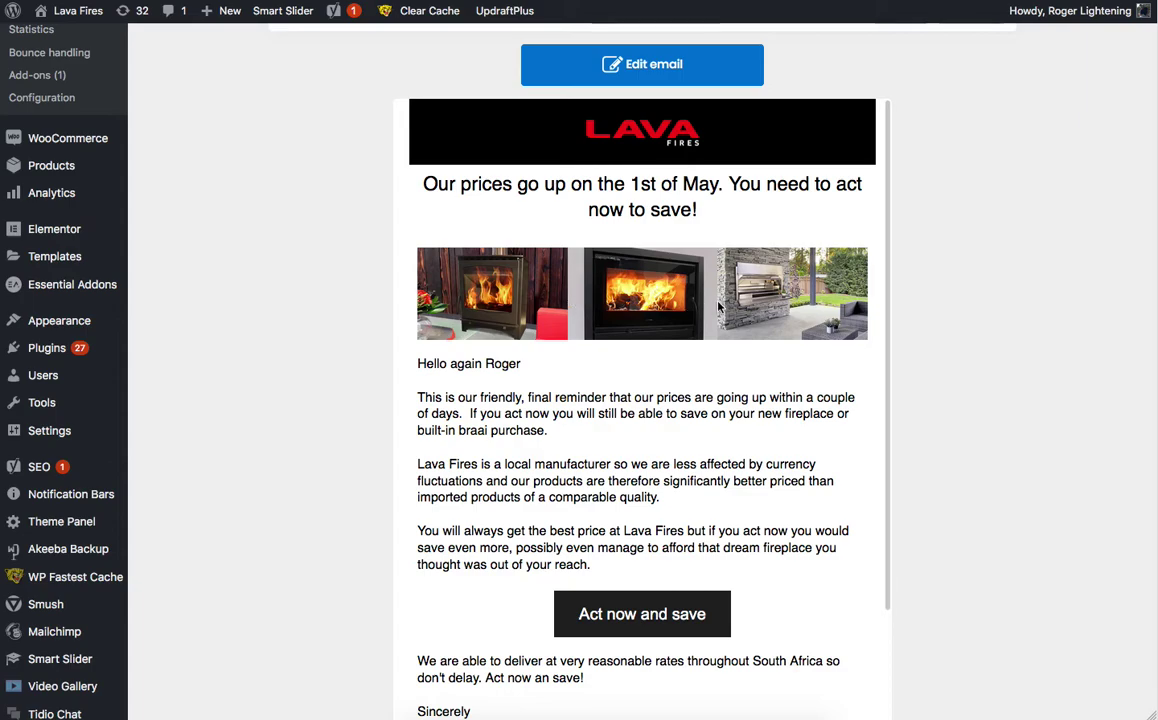
scroll(527, 300, up, 4)
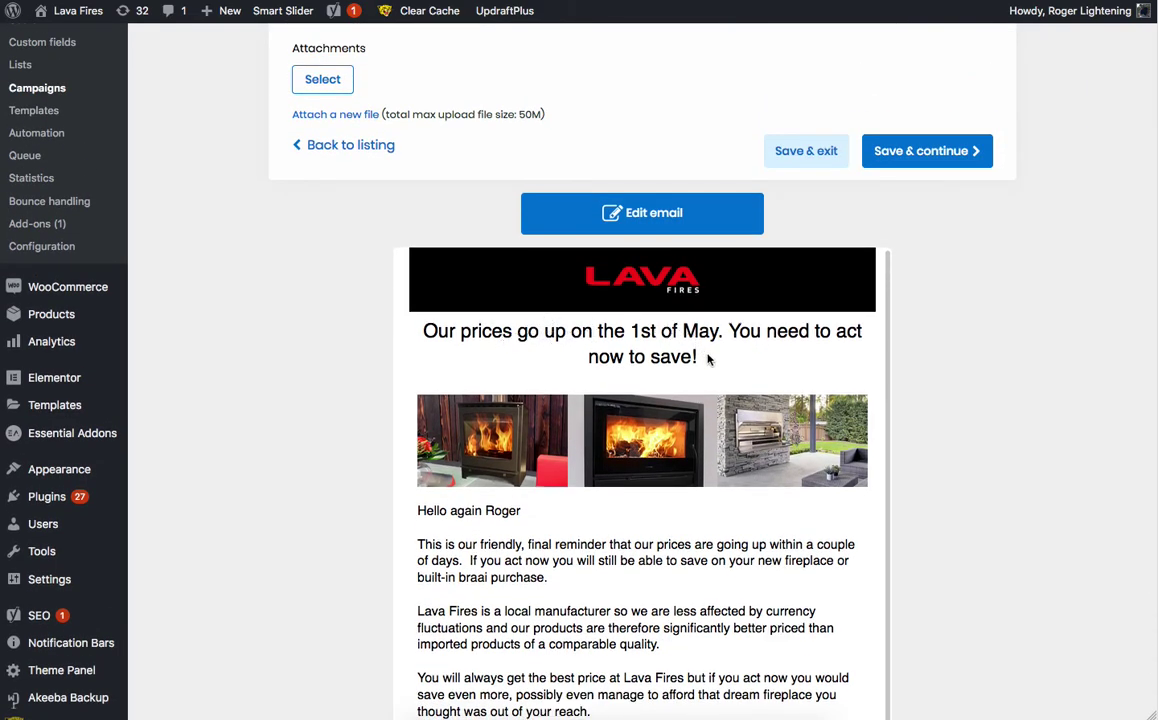
scroll(909, 393, down, 5)
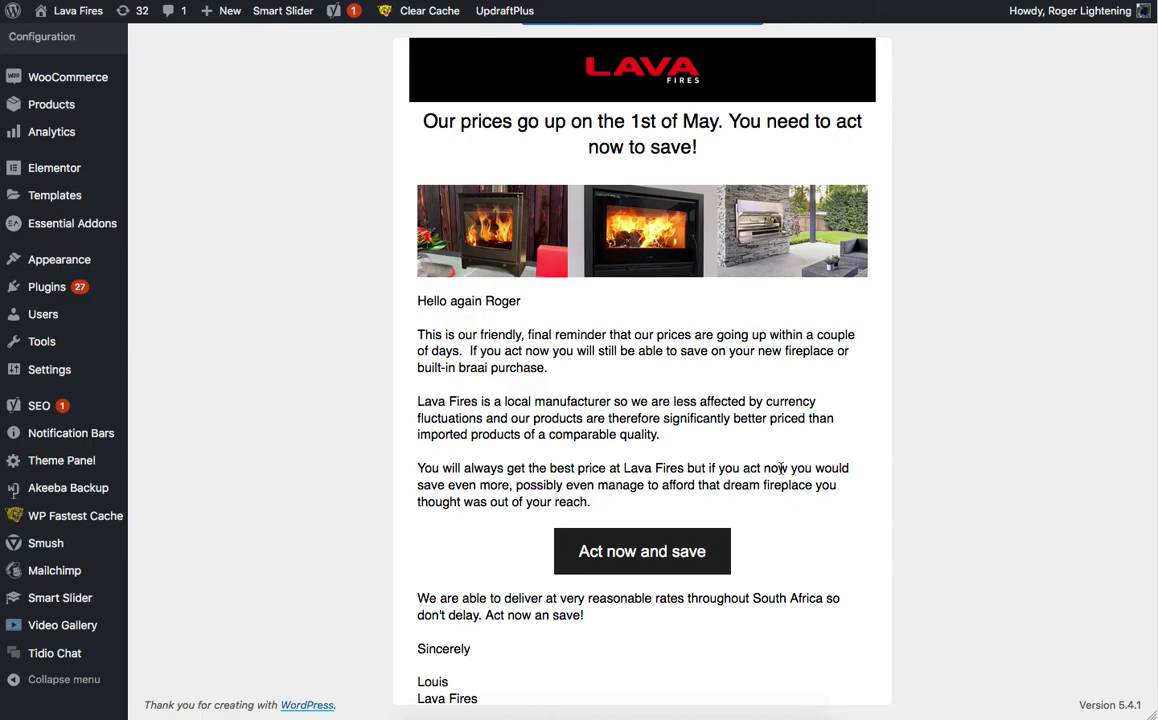
scroll(760, 476, down, 5)
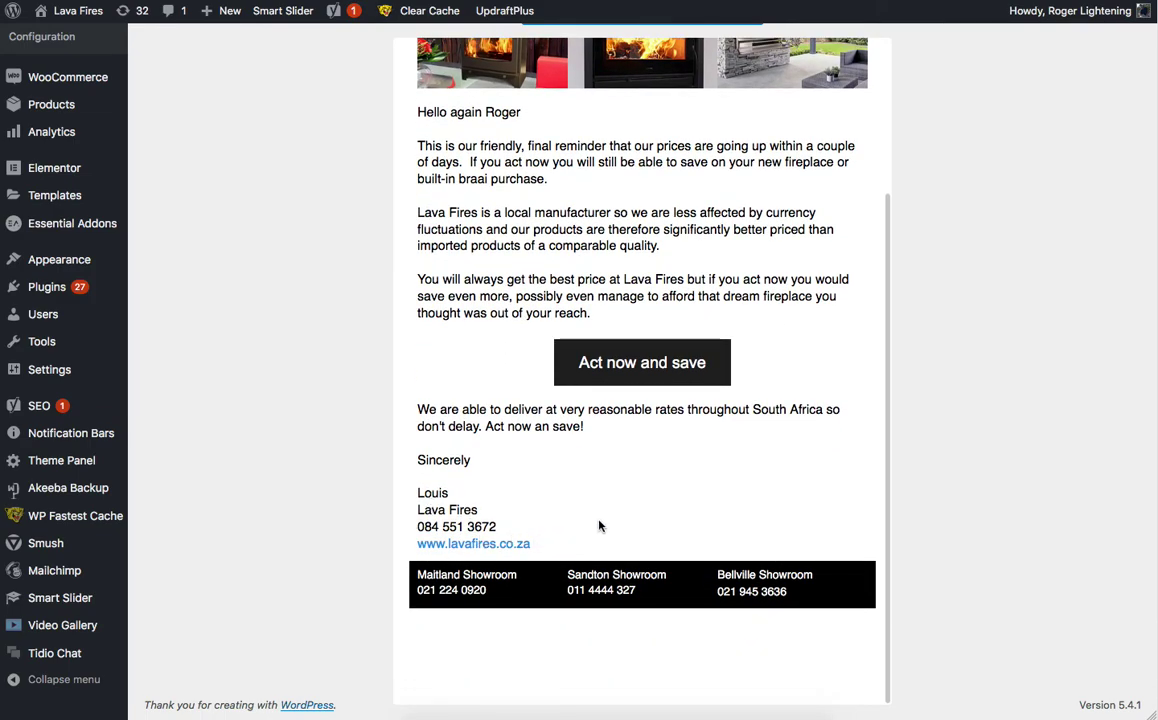
scroll(601, 525, up, 4)
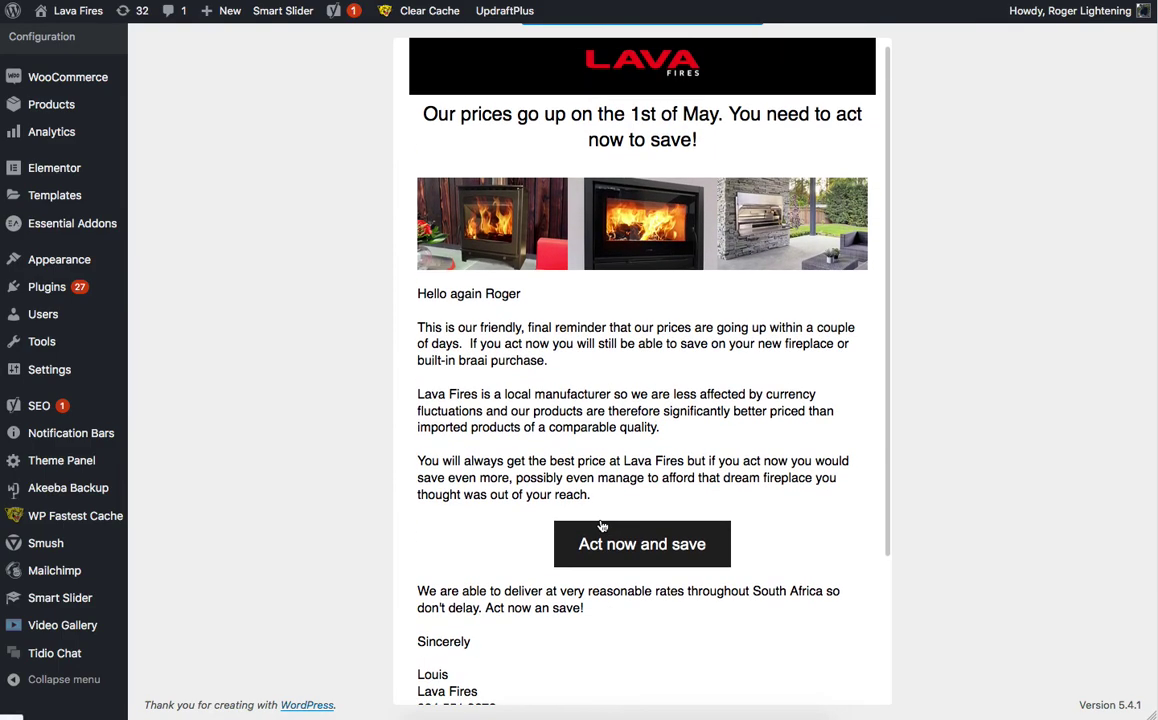